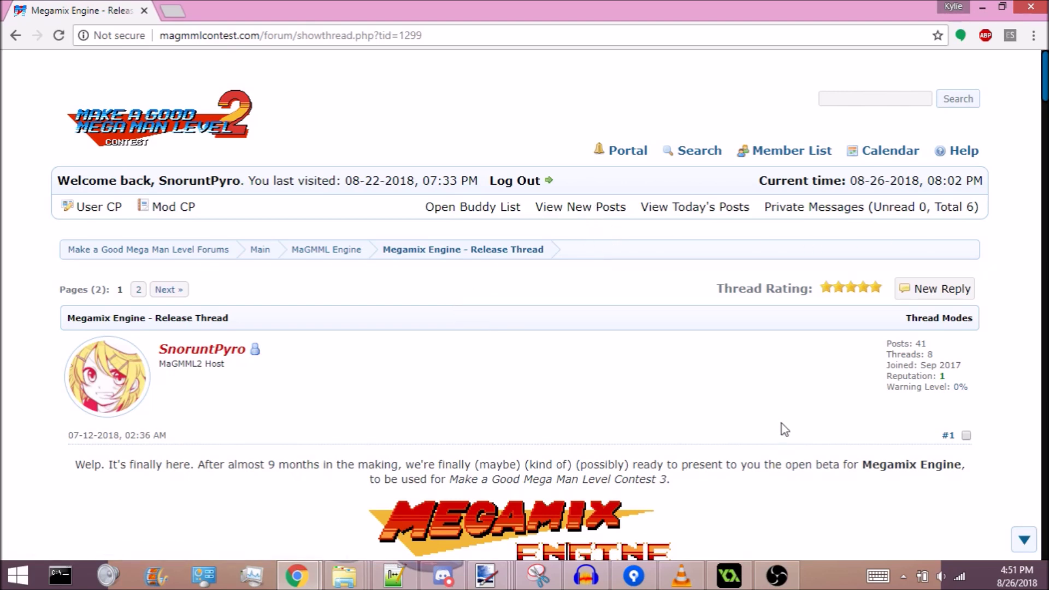
Scroll up and down through the forum post's Notes section.
scroll(377, 312, "down", 5)
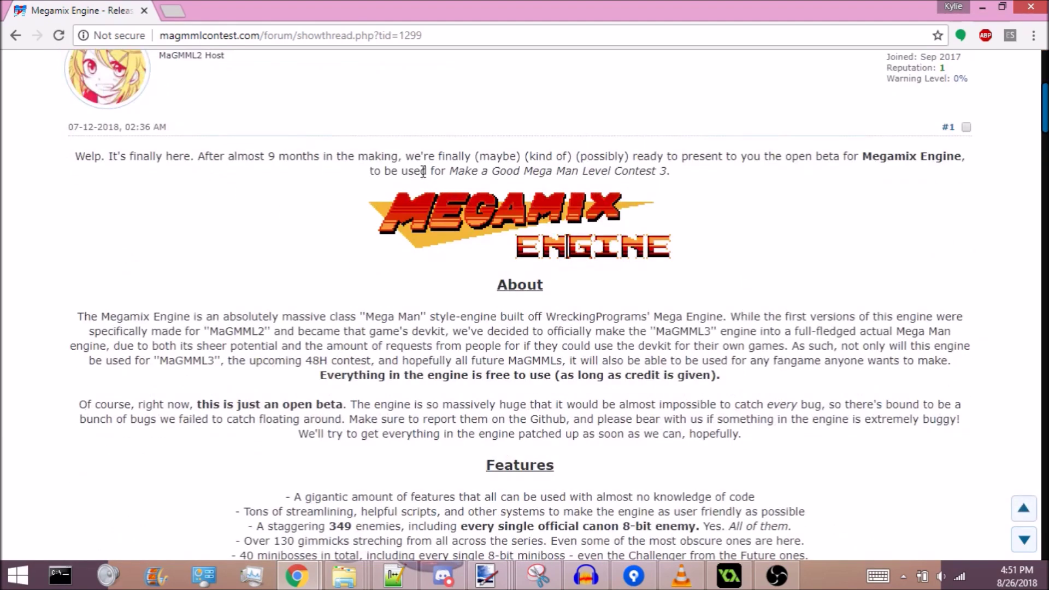
scroll(281, 218, "up", 5)
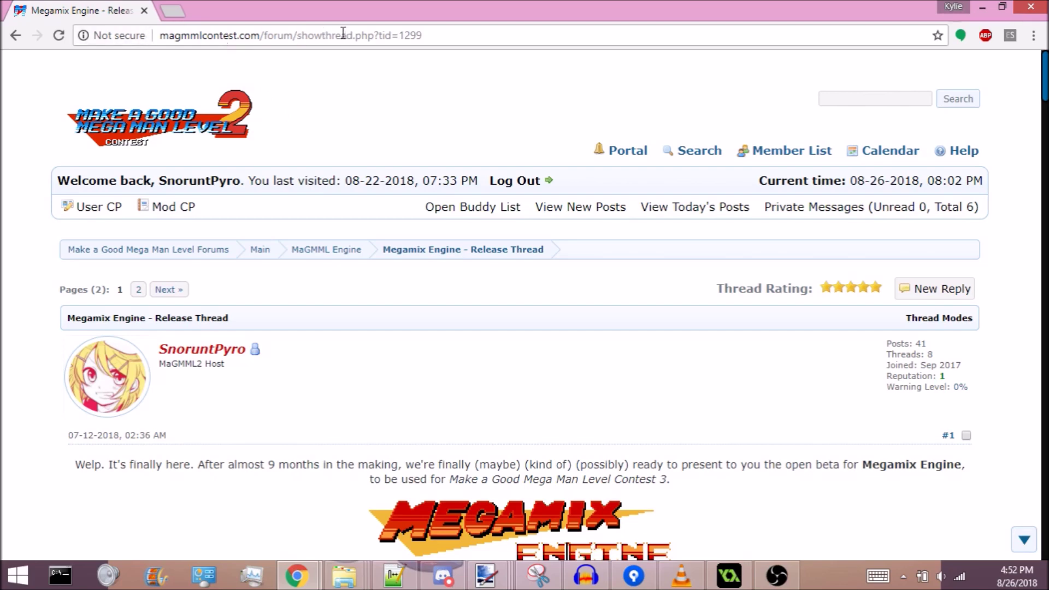
scroll(461, 305, "down", 7)
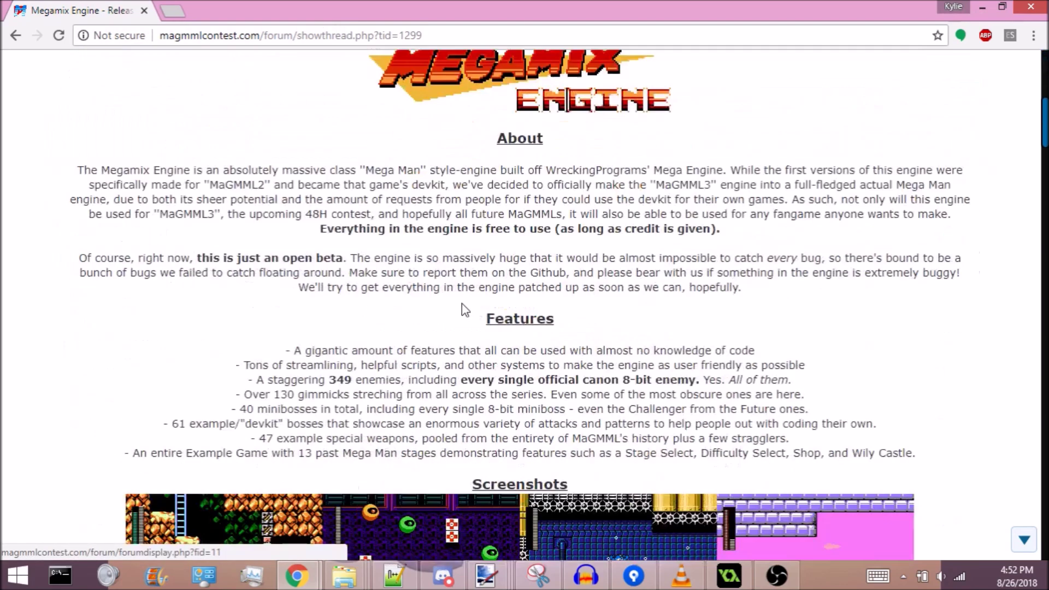
scroll(355, 442, "up", 5)
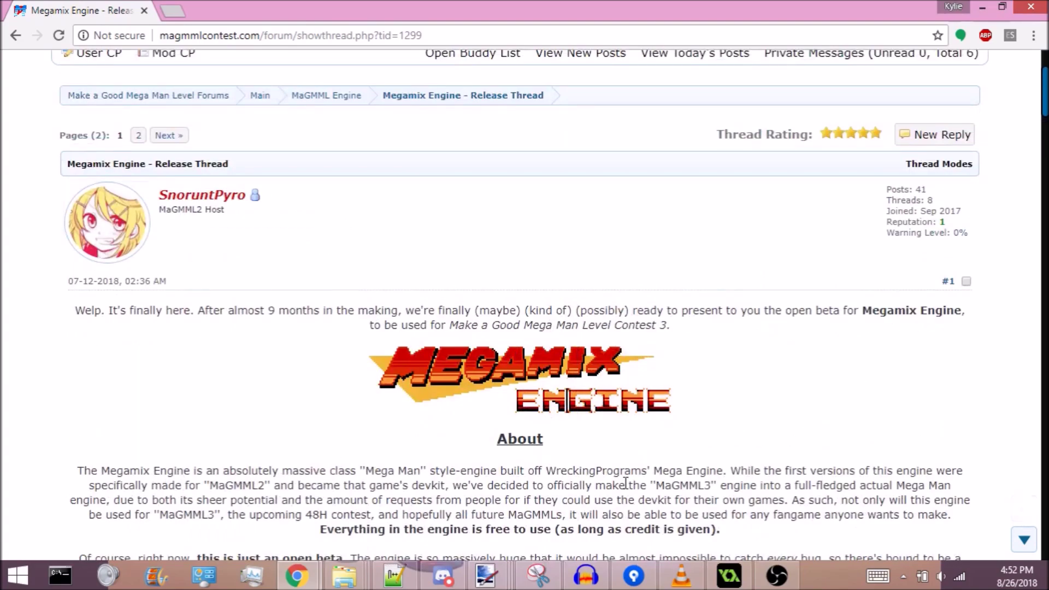
scroll(496, 194, "down", 7)
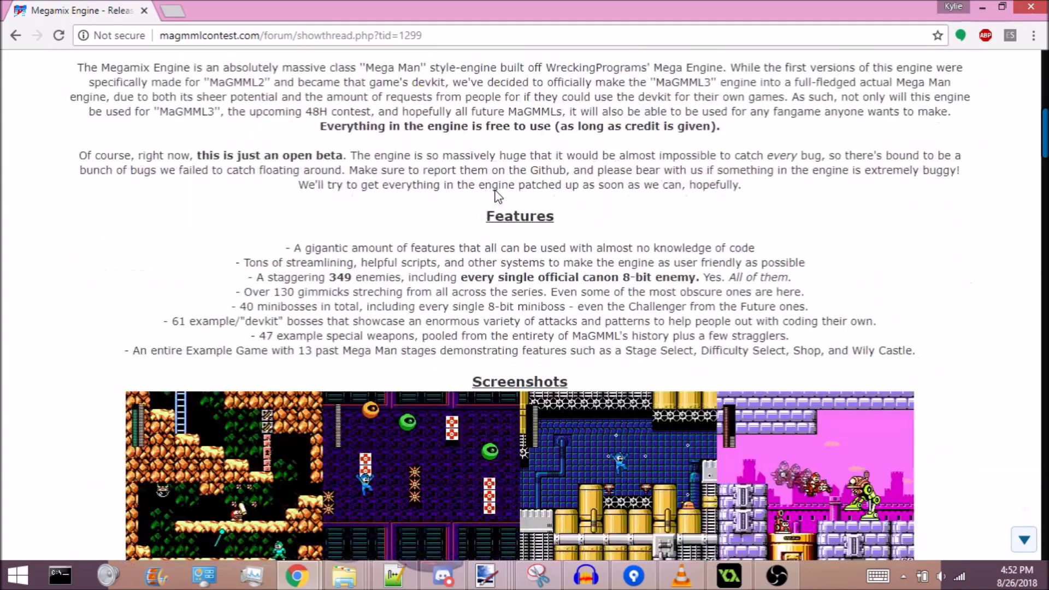
scroll(496, 194, "down", 1)
scroll(498, 208, "up", 4)
scroll(176, 244, "down", 5)
scroll(216, 250, "up", 5)
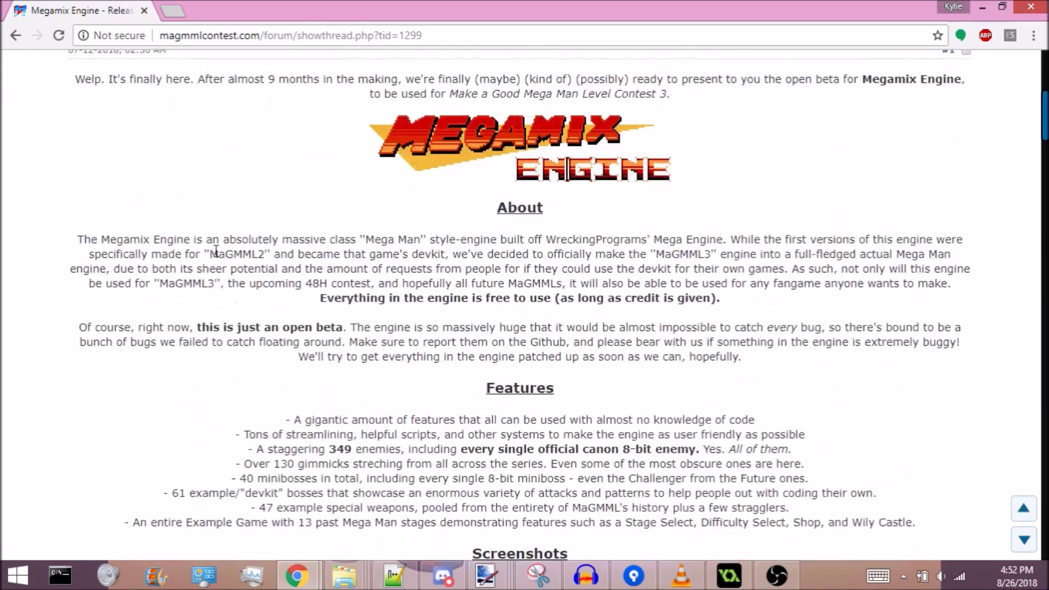
scroll(216, 251, "down", 12)
Highlight Notes passages, including the GM1.4 menus flicker note, then follow the GitHub releases link.
left_click_drag(495, 257, 811, 447)
left_click(825, 476)
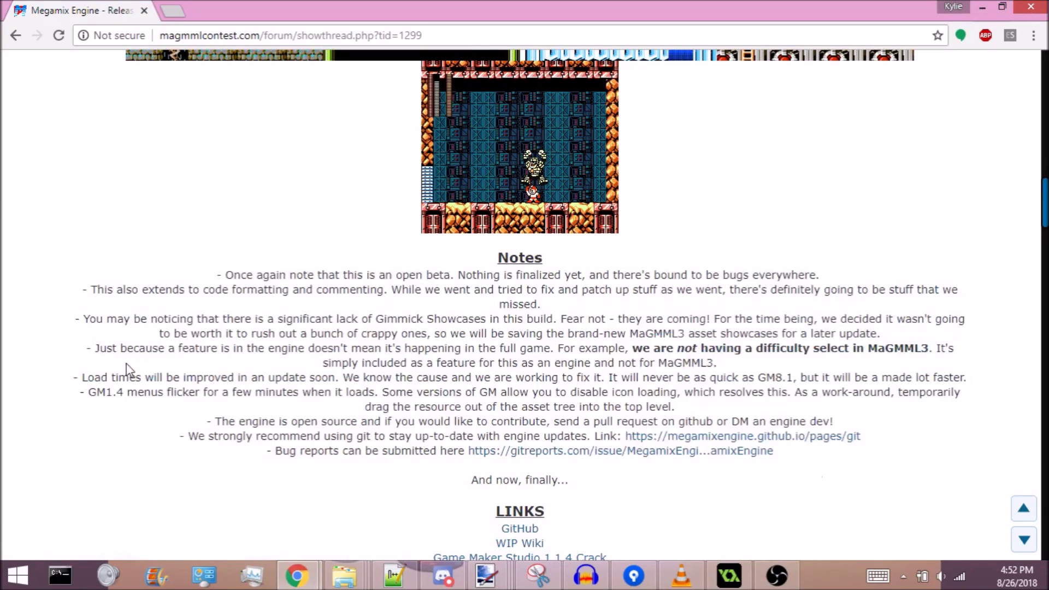
left_click_drag(81, 391, 677, 407)
left_click(696, 414)
scroll(683, 355, "down", 4)
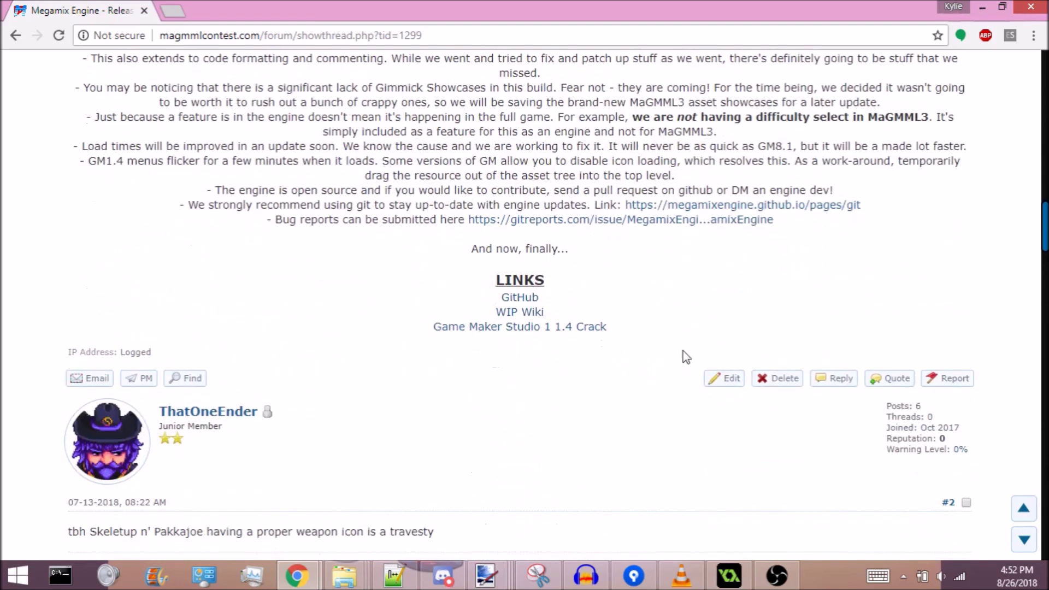
left_click(522, 298)
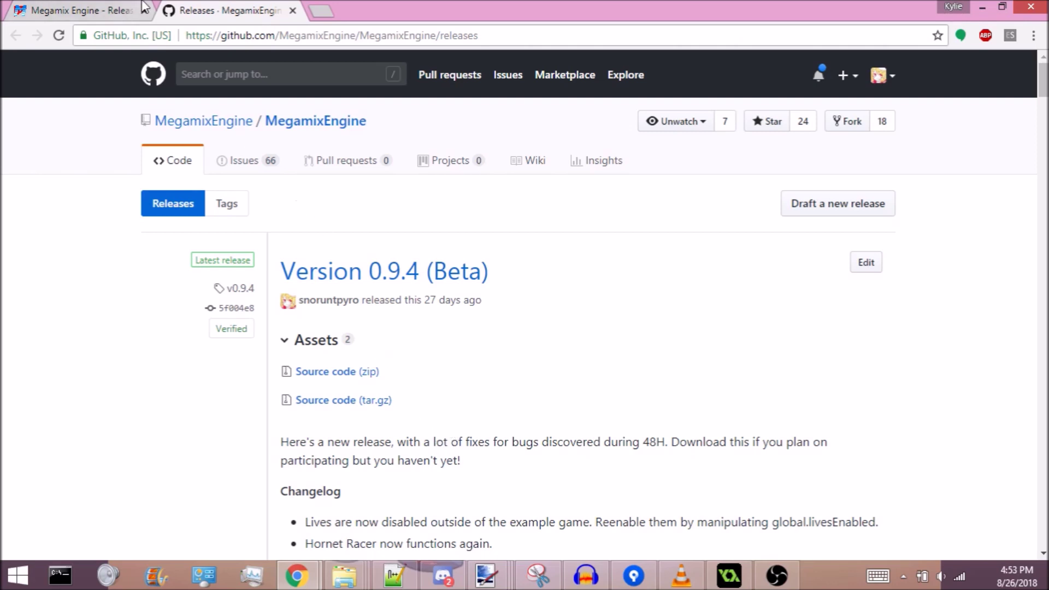
Go back from the GitHub releases page to the forum thread.
left_click(112, 12)
Follow the Game Maker Studio link and start the GMS_141760.zip download on MediaFire.
left_click(495, 330)
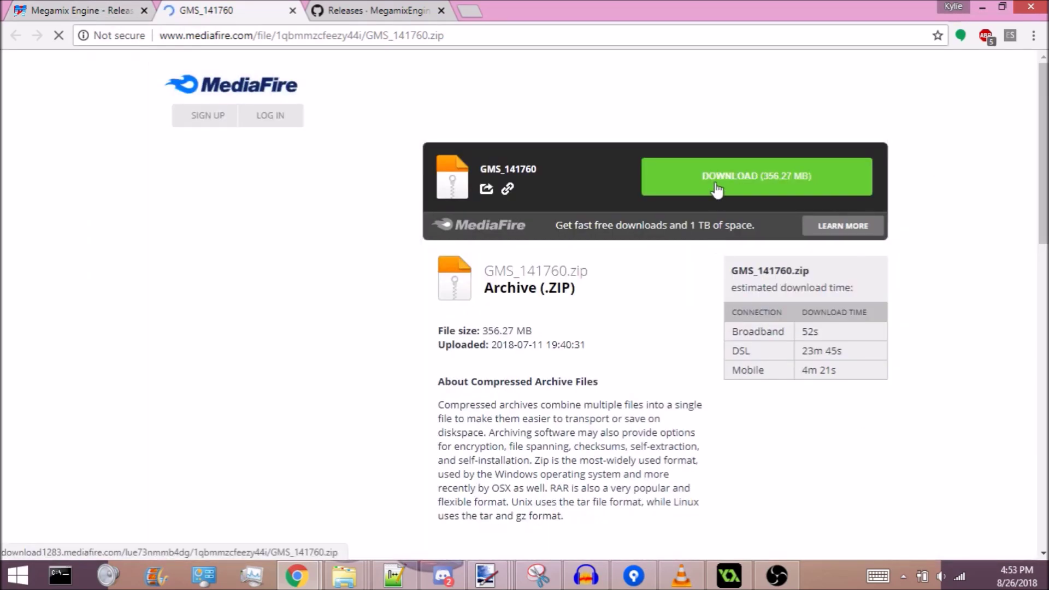
left_click(716, 188)
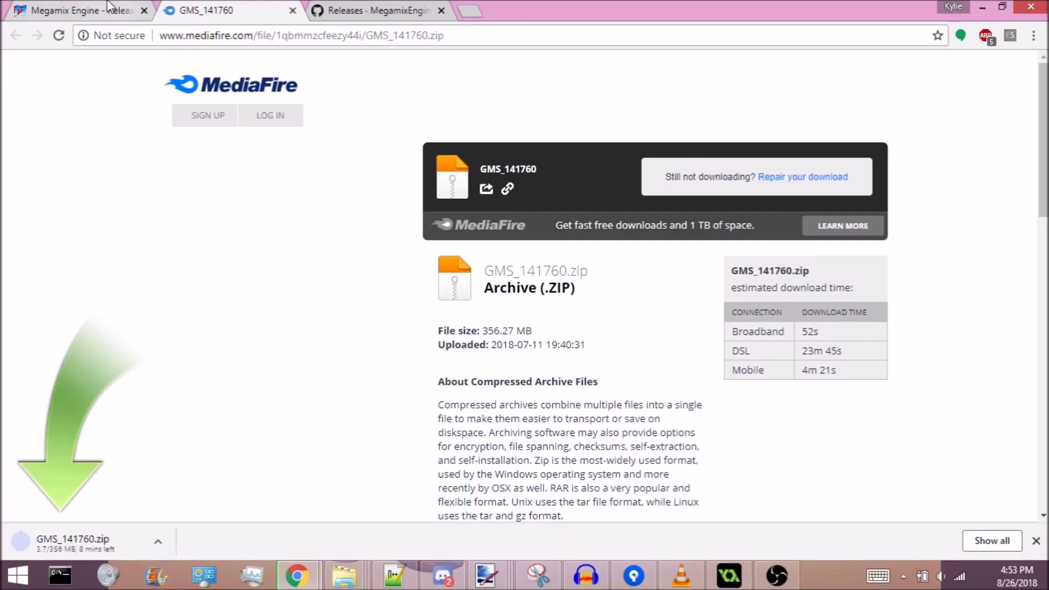
left_click(109, 8)
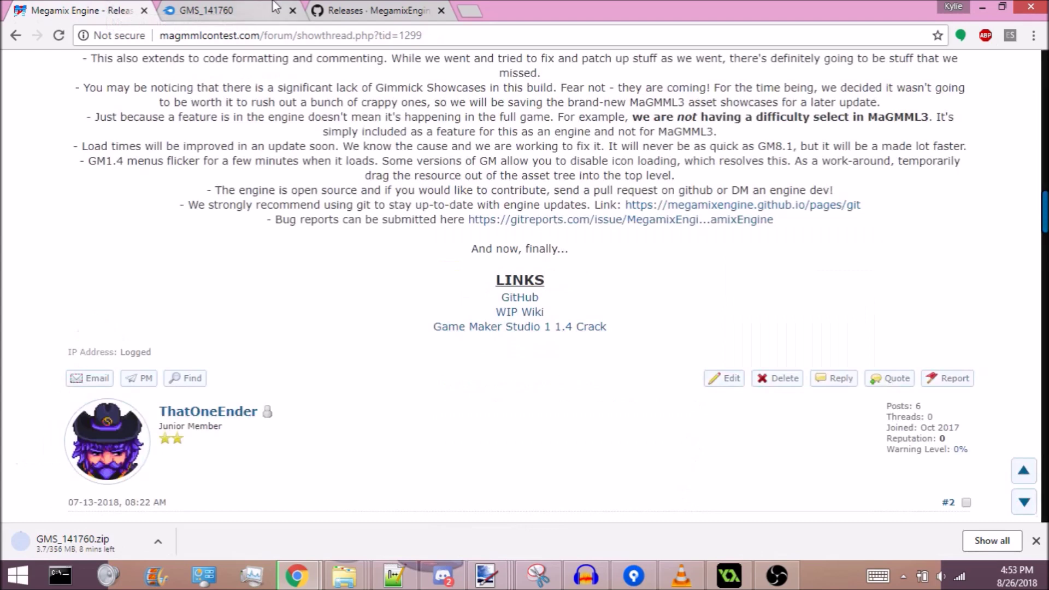
left_click(227, 9)
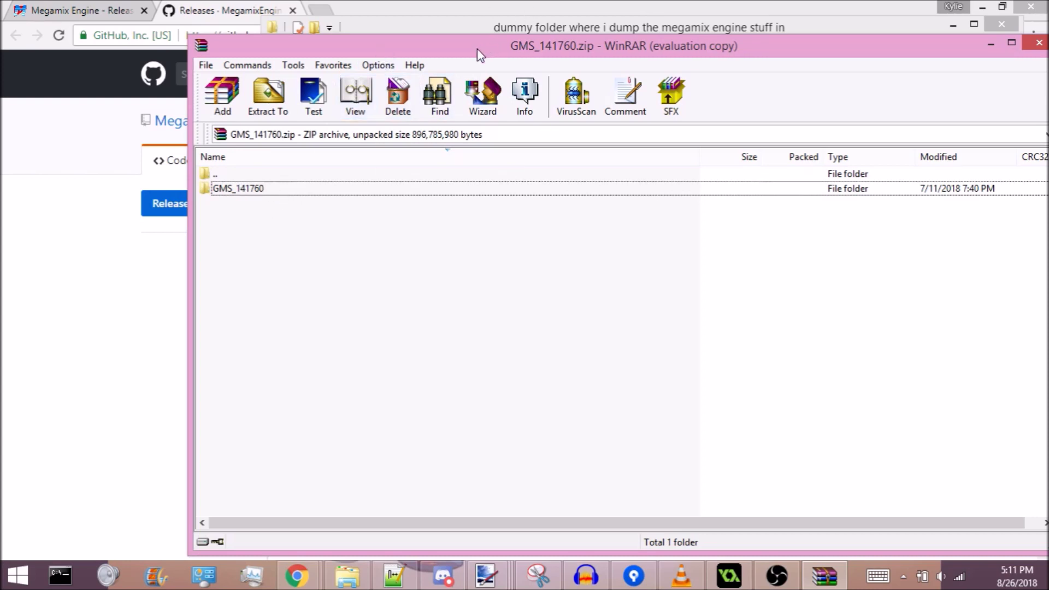
Extract GMS_141760 from WinRAR into the 'dummy folder where i dump the megamix engine stuff in'.
left_click_drag(477, 47, 876, 51)
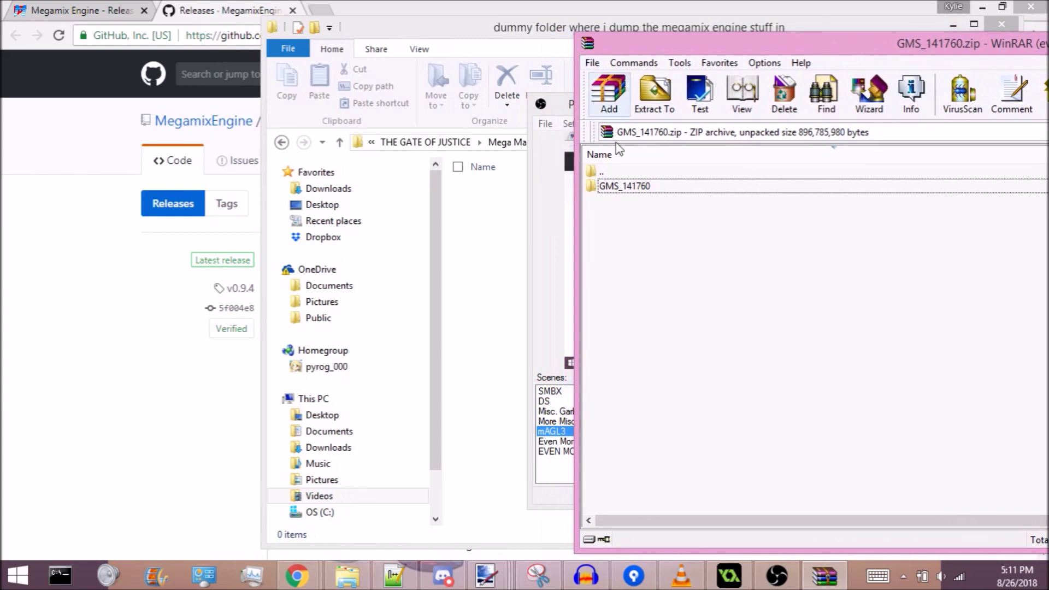
left_click_drag(658, 194, 487, 215)
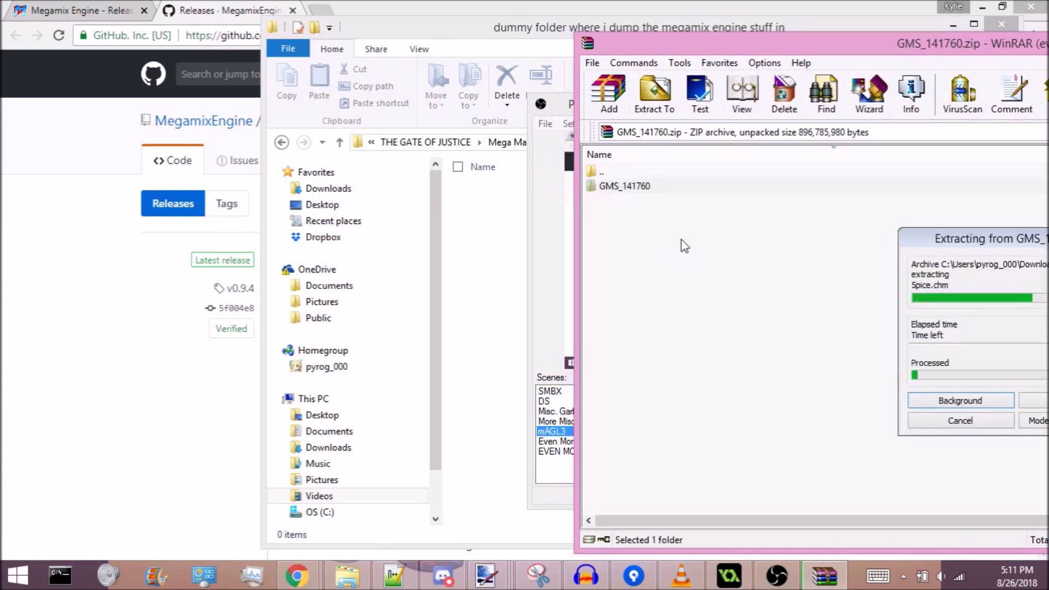
left_click_drag(721, 45, 315, 40)
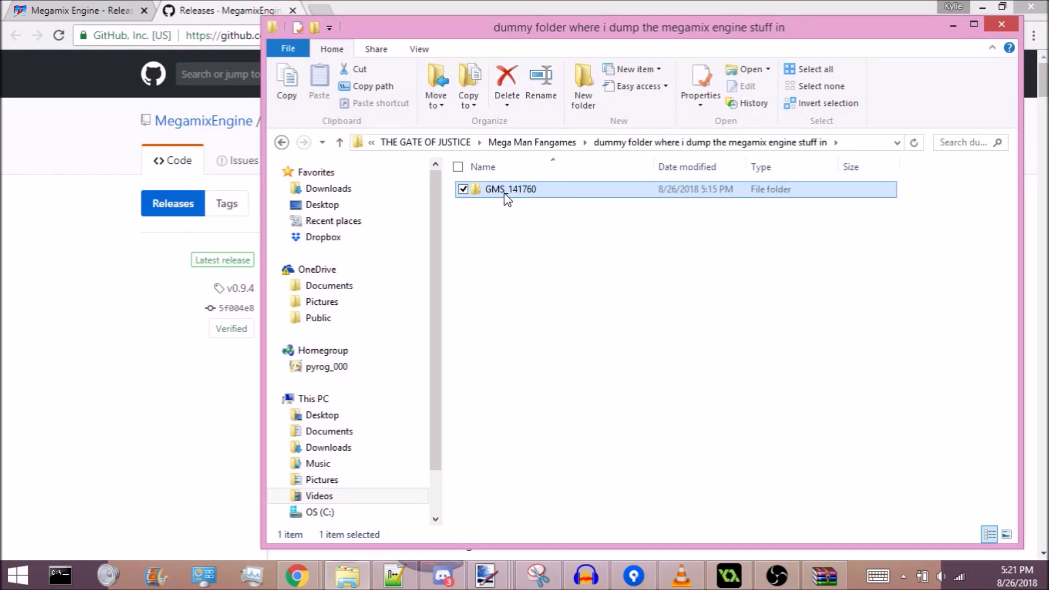
Go into GMS_141760 > GameMaker.Studio.Master.Collection.1.4.1760 > GameMaker-Studio and run the executable.
double_click(507, 198)
double_click(507, 196)
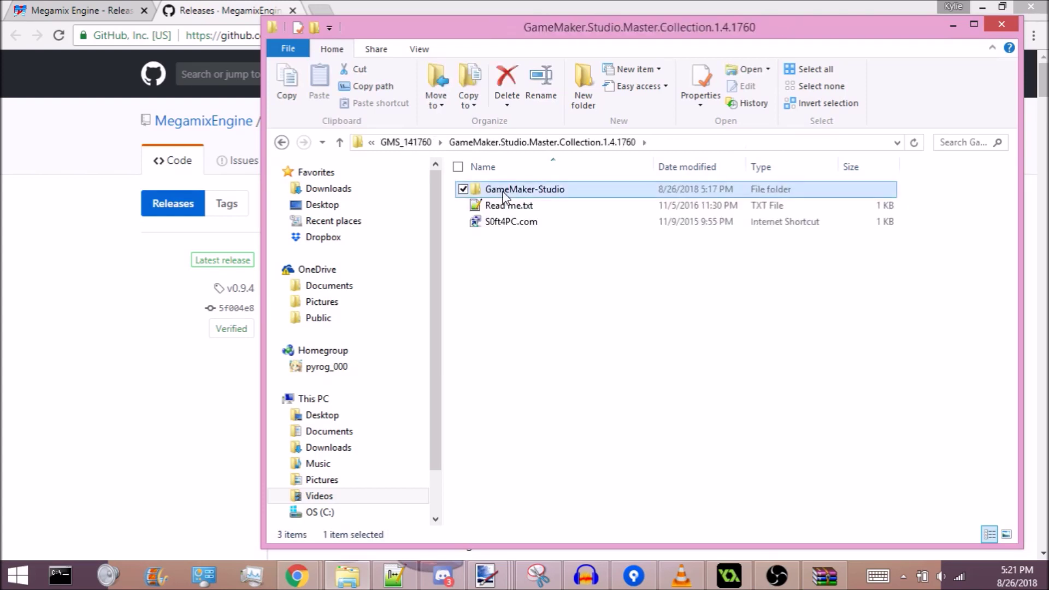
double_click(504, 192)
scroll(611, 248, "down", 8)
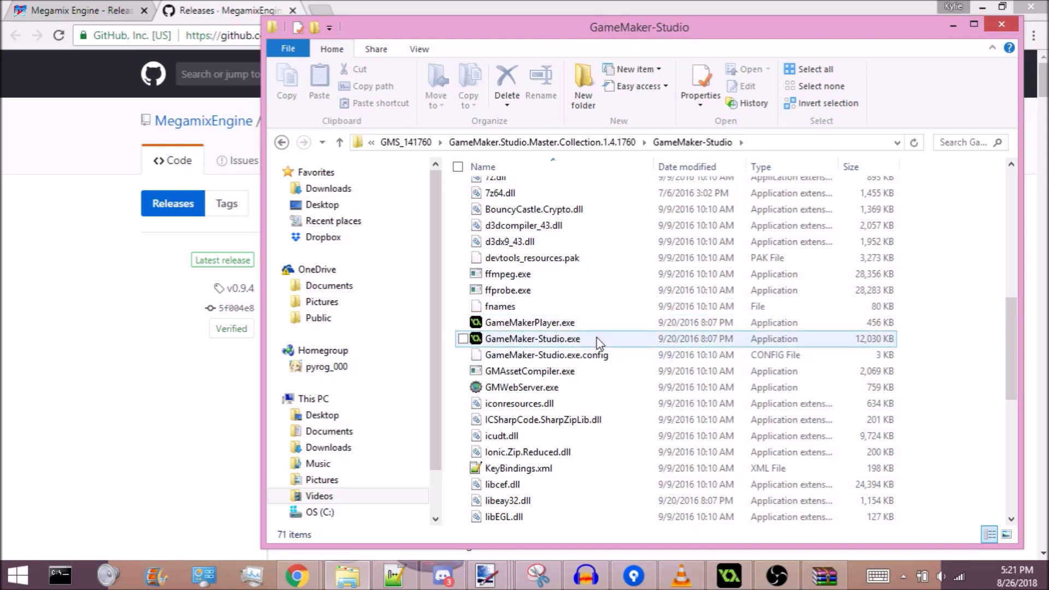
scroll(601, 347, "down", 4)
scroll(601, 348, "down", 4)
double_click(527, 387)
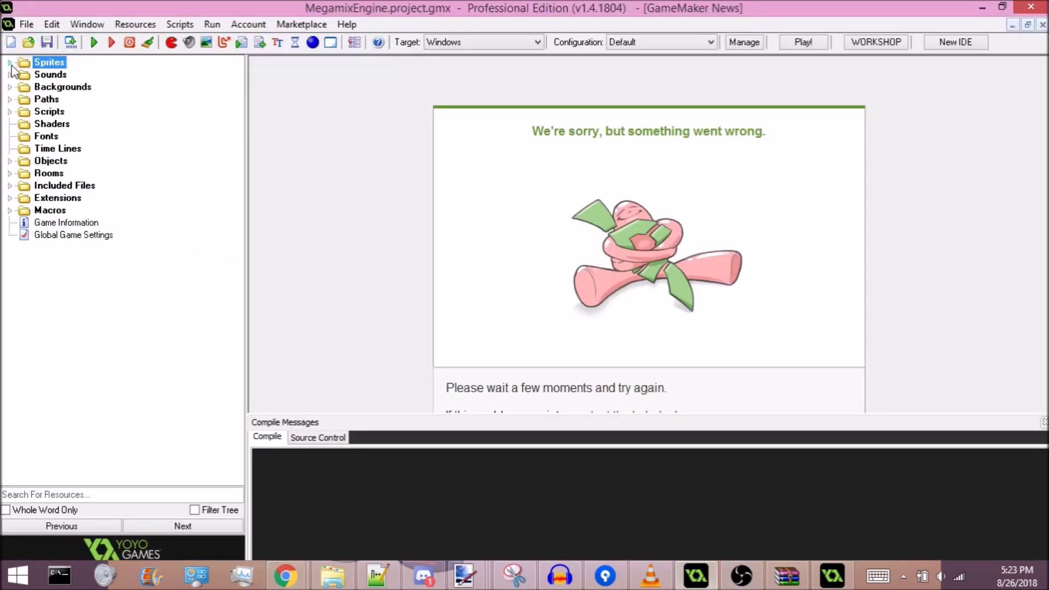
Expand Sprites and toggle open the Collision, Enemies, Minibosses and Player groups.
left_click(10, 63)
double_click(28, 88)
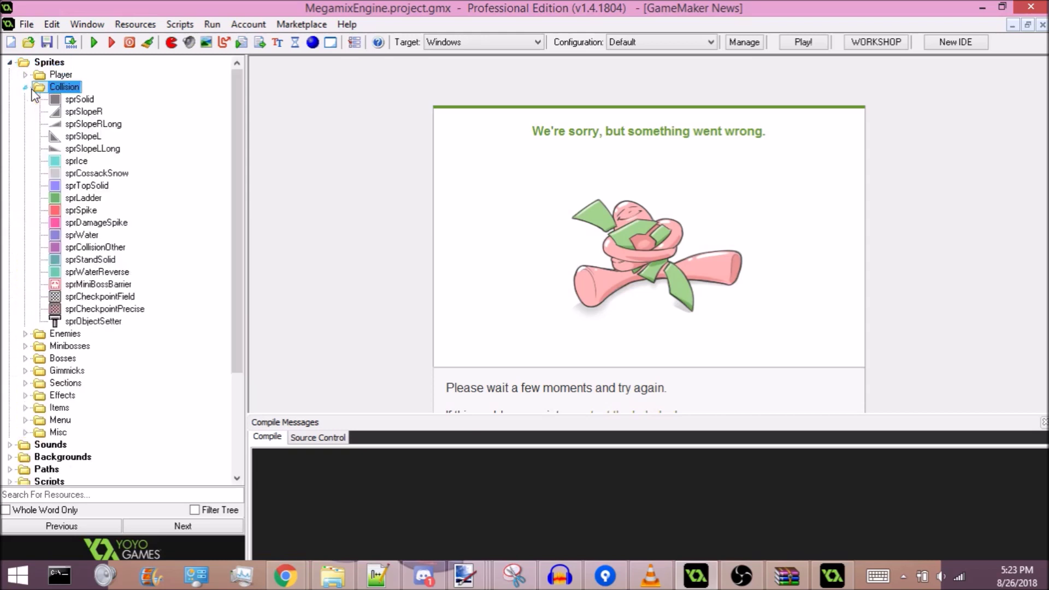
left_click(26, 88)
double_click(28, 97)
double_click(29, 97)
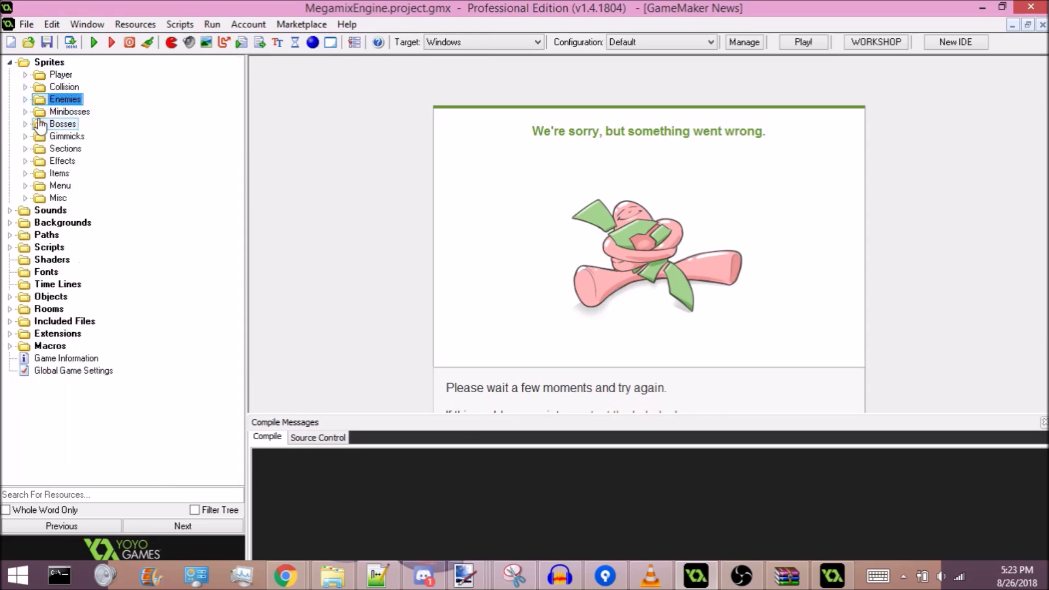
left_click(31, 110)
double_click(30, 111)
double_click(28, 110)
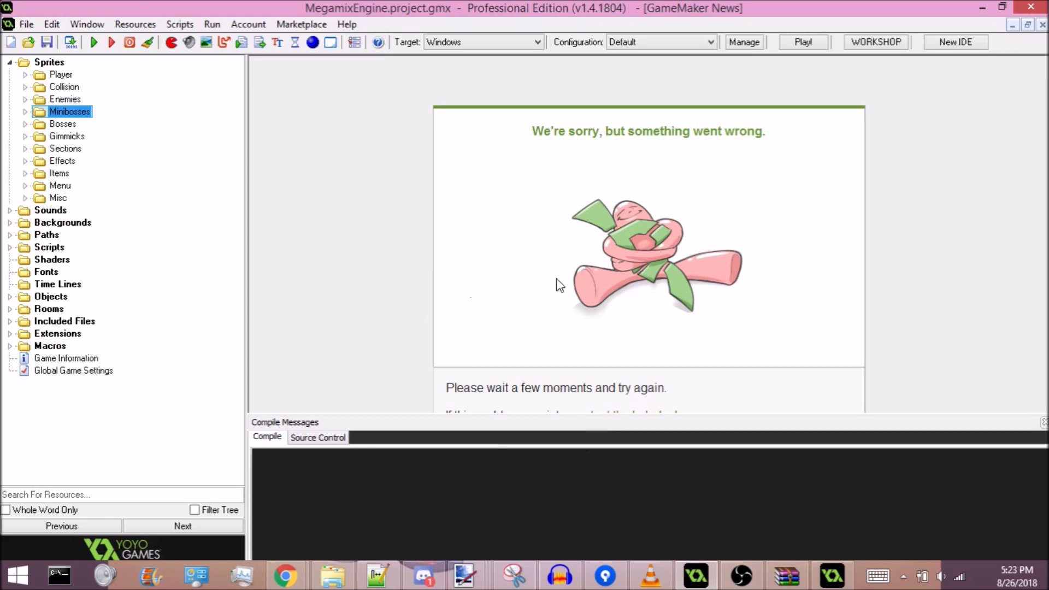
double_click(29, 76)
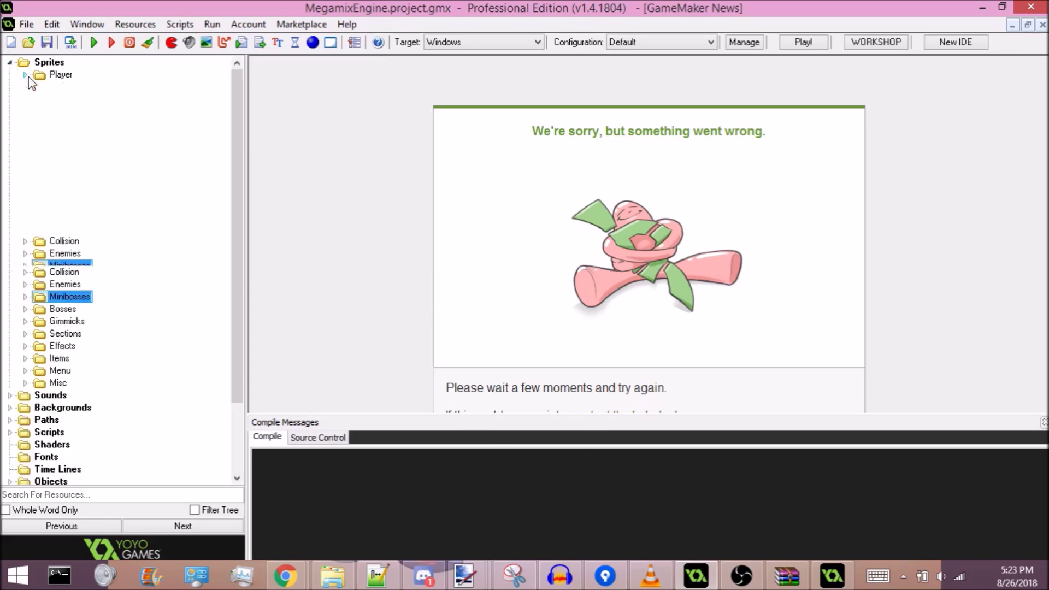
left_click(25, 75)
Peek into Rooms, the Enemies MM1 sprites, Minibosses and Misc, collapsing each afterward.
double_click(34, 308)
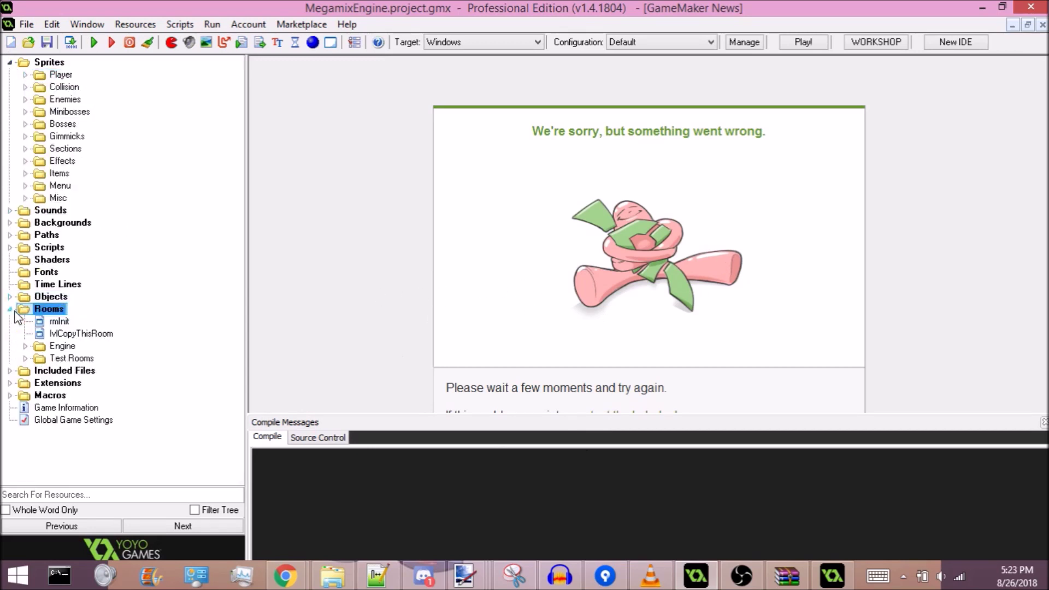
double_click(22, 308)
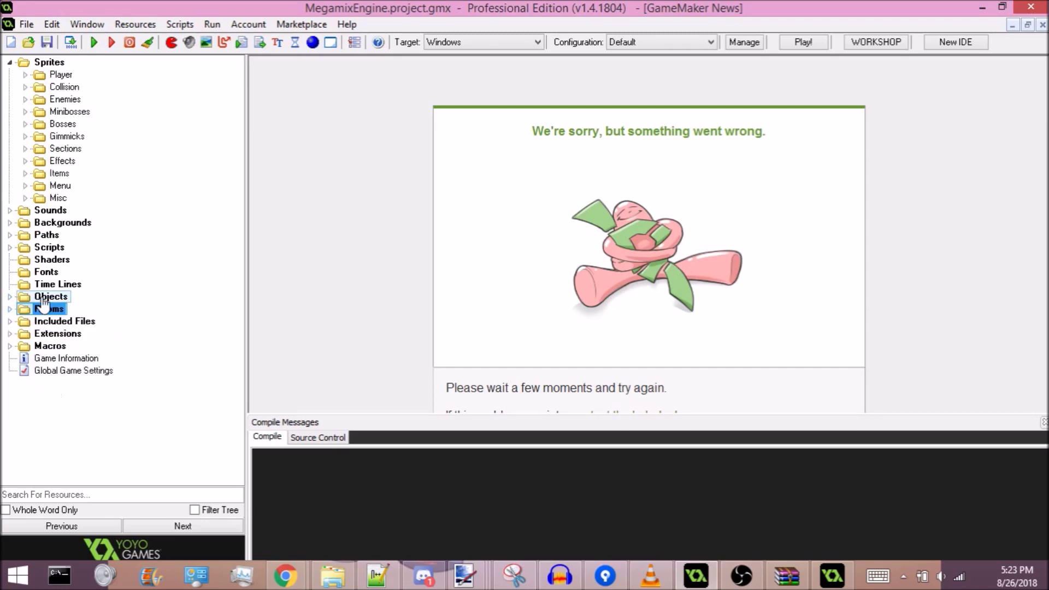
left_click(25, 100)
double_click(46, 111)
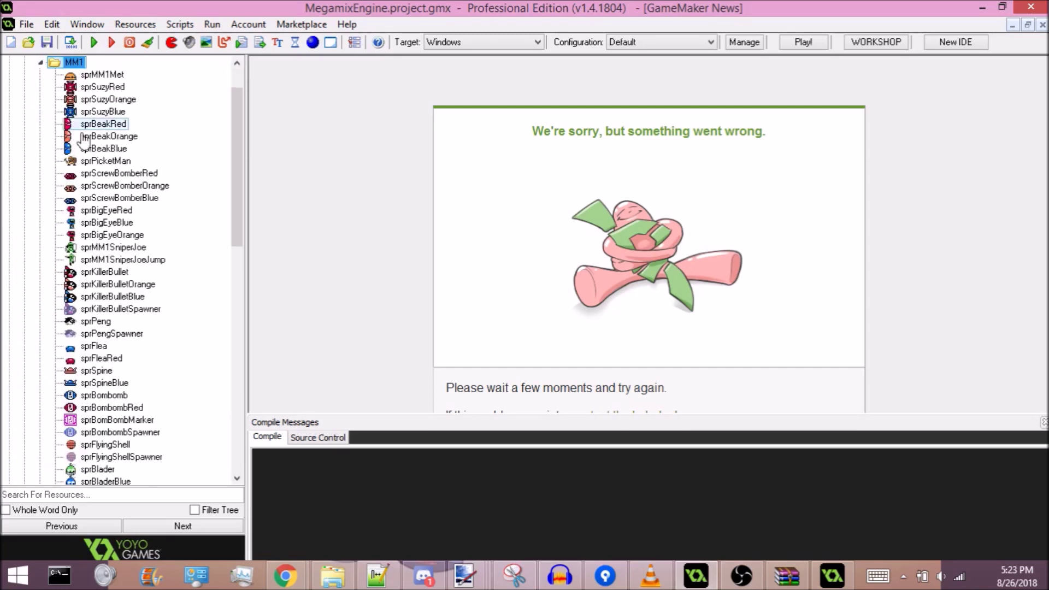
left_click(40, 63)
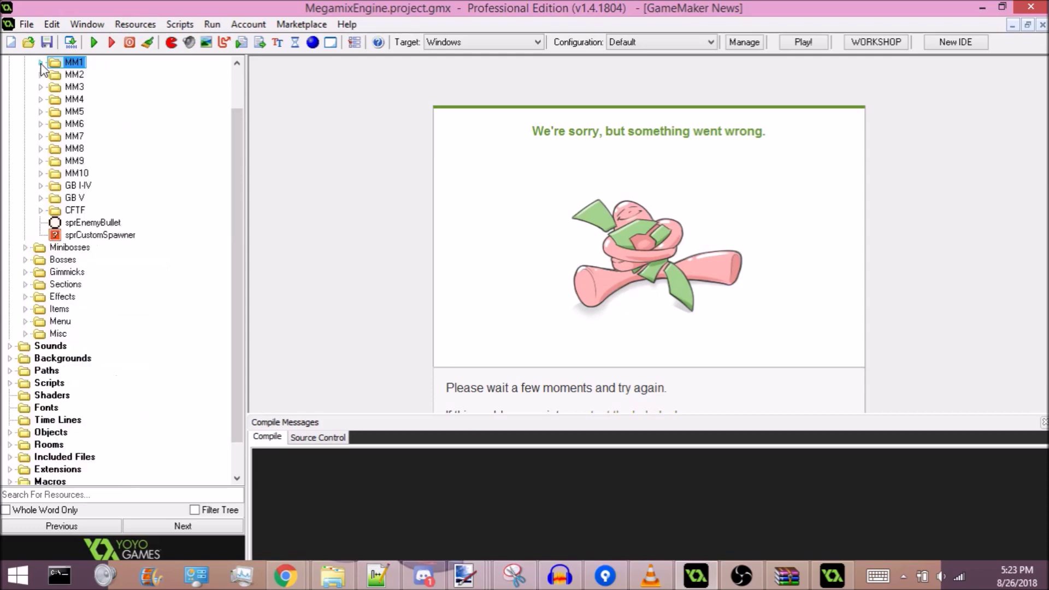
double_click(36, 98)
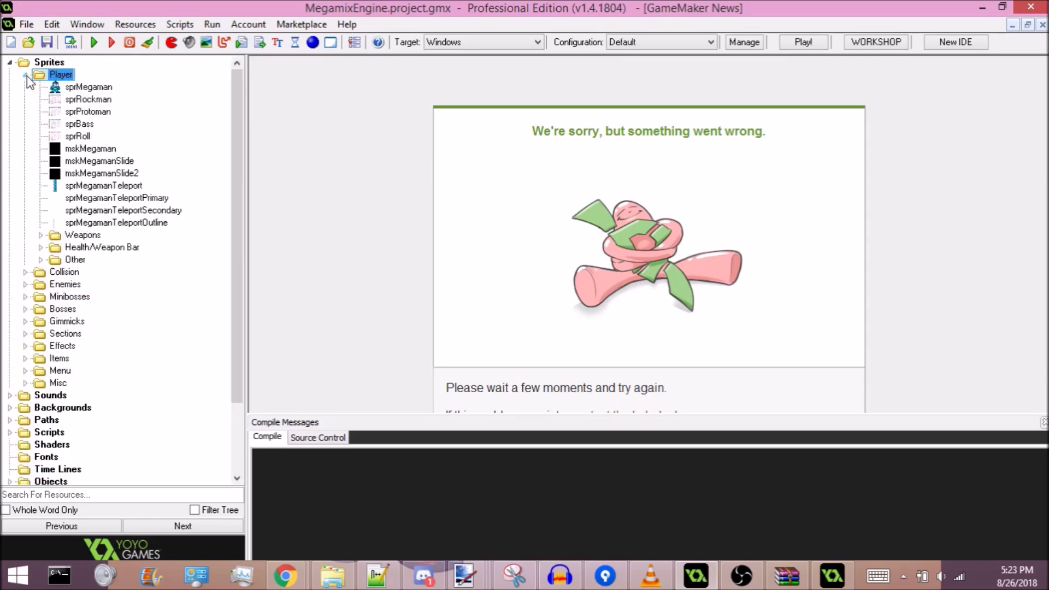
left_click(26, 76)
double_click(35, 113)
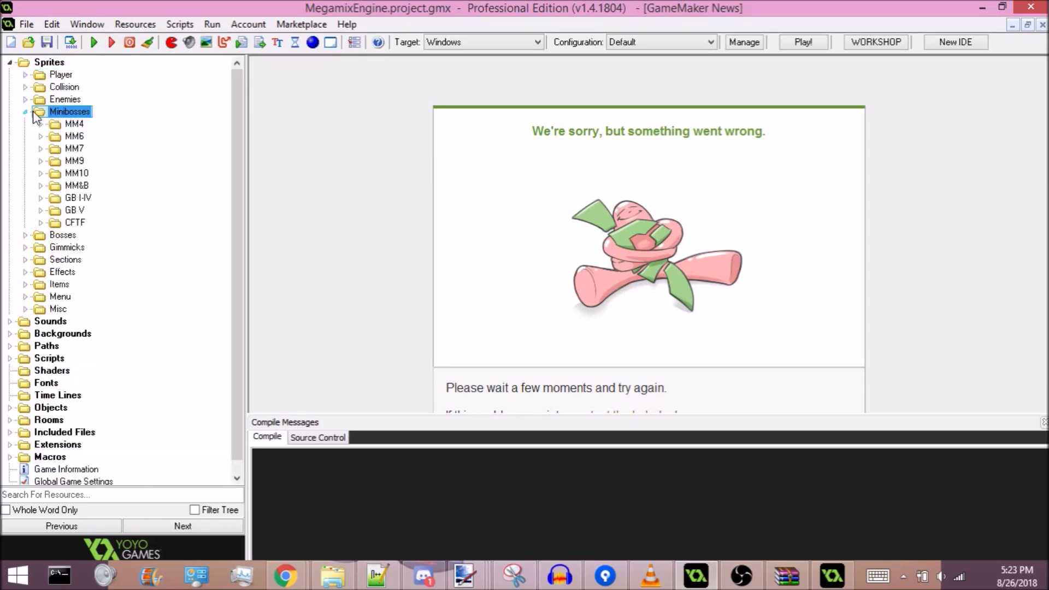
double_click(34, 112)
double_click(33, 199)
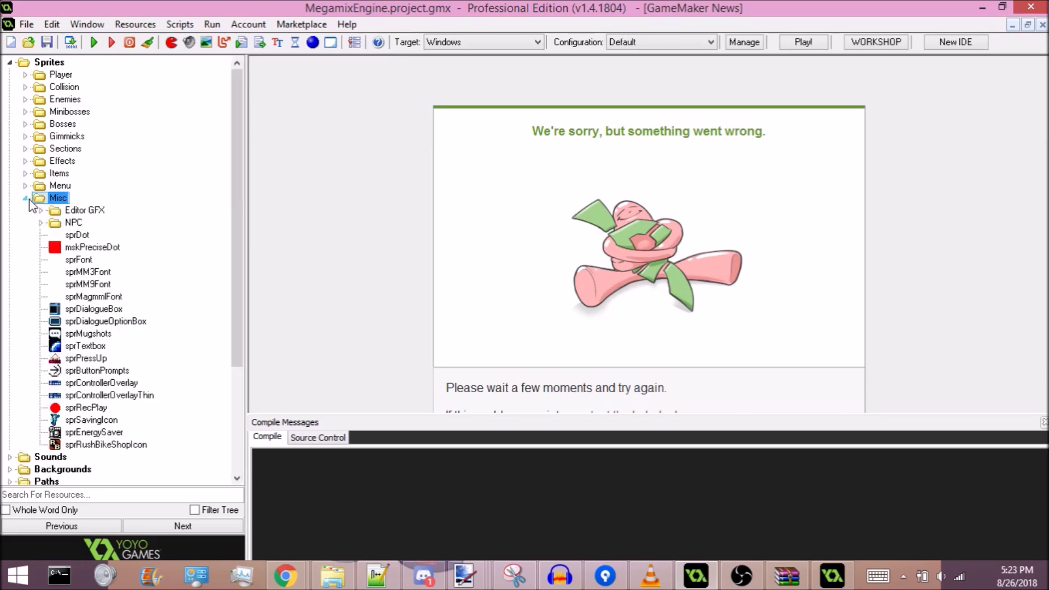
left_click(29, 199)
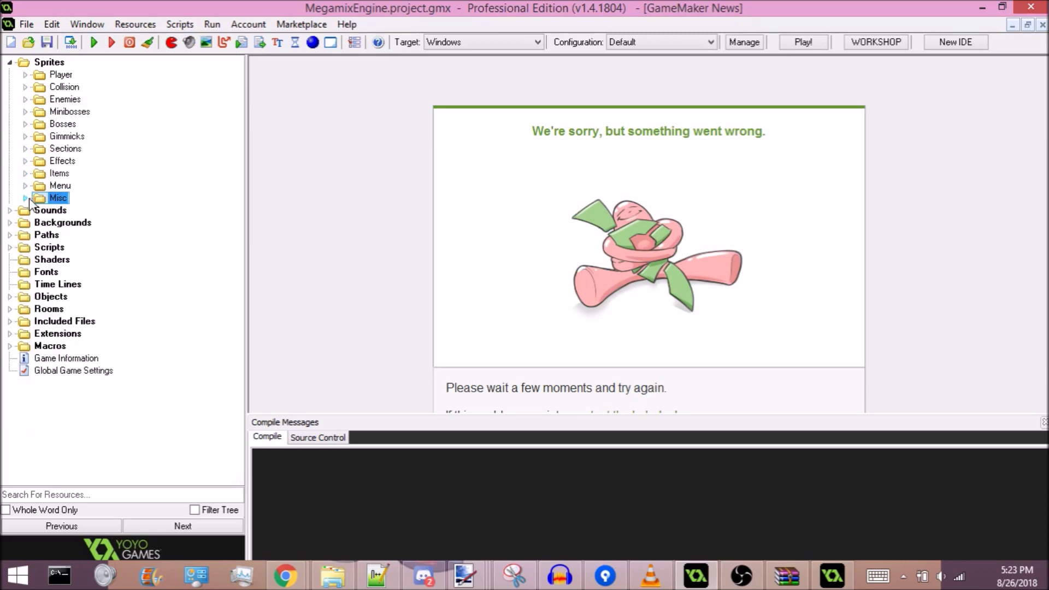